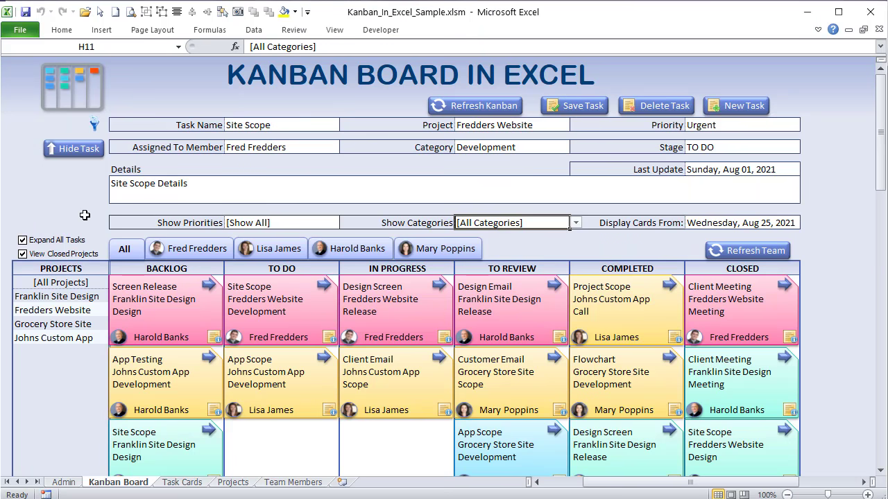
Step: Filter the Kanban board to show only the Franklin Site Design project's cards
{"action": "left_click", "coordinate": [47, 297]}
Step: Toggle the Screen Release and Design Email task details, ending with Screen Release's details shown
{"action": "left_click", "coordinate": [64, 157]}
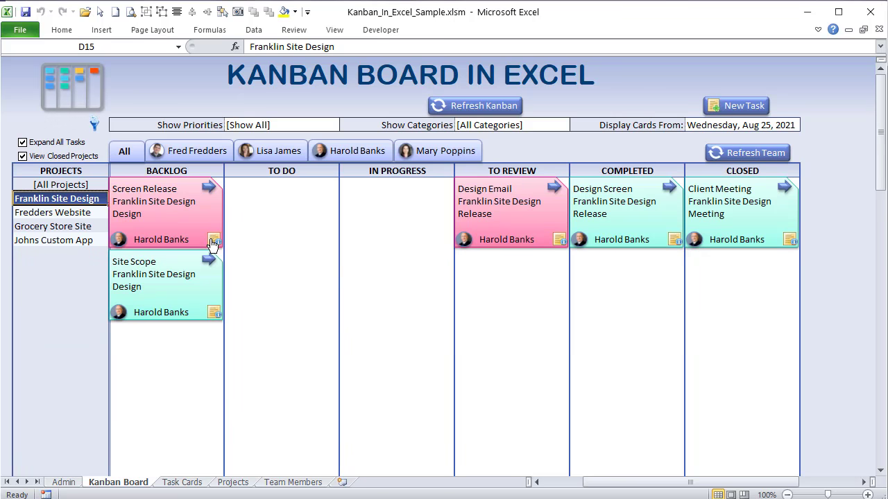
{"action": "left_click", "coordinate": [214, 241]}
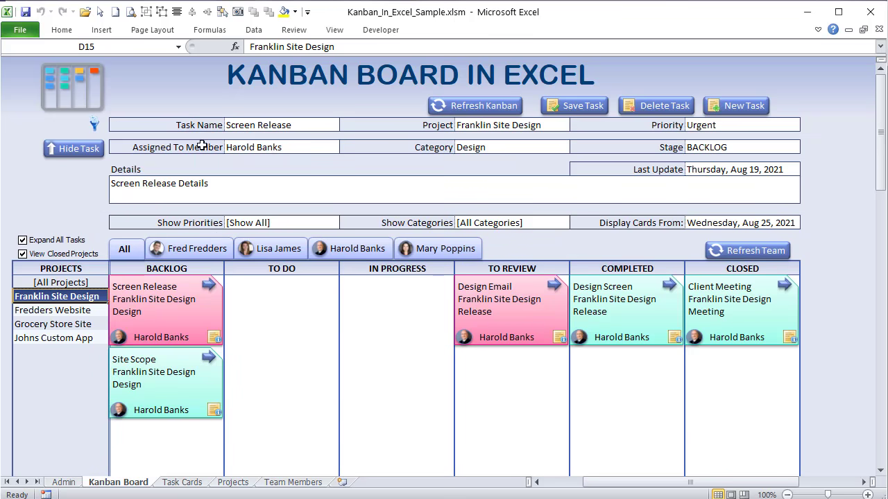
{"action": "left_click", "coordinate": [560, 337]}
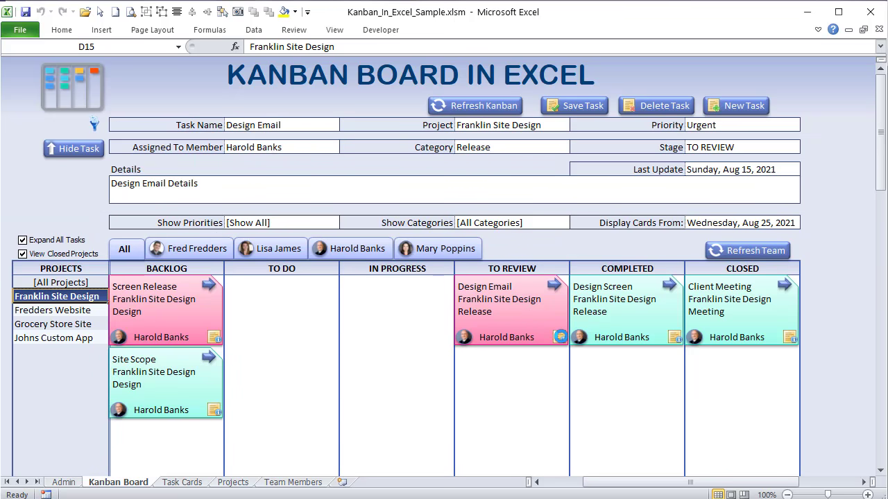
{"action": "left_click", "coordinate": [95, 154]}
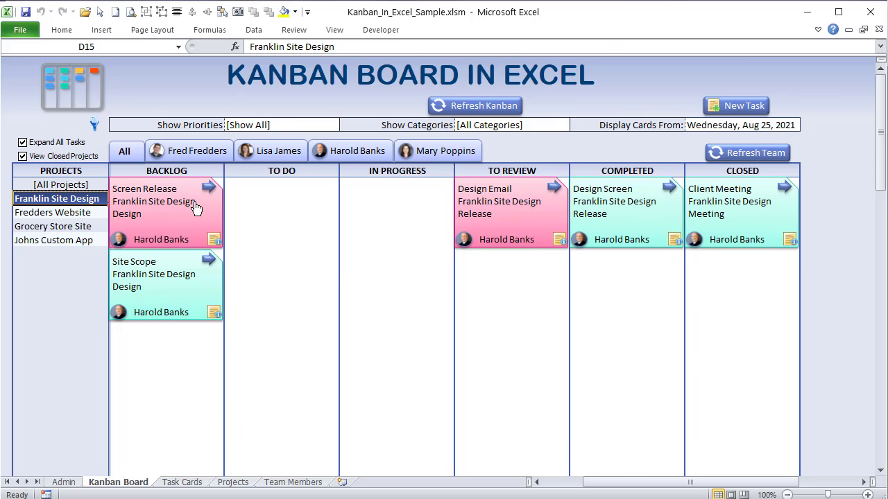
{"action": "left_click", "coordinate": [212, 240]}
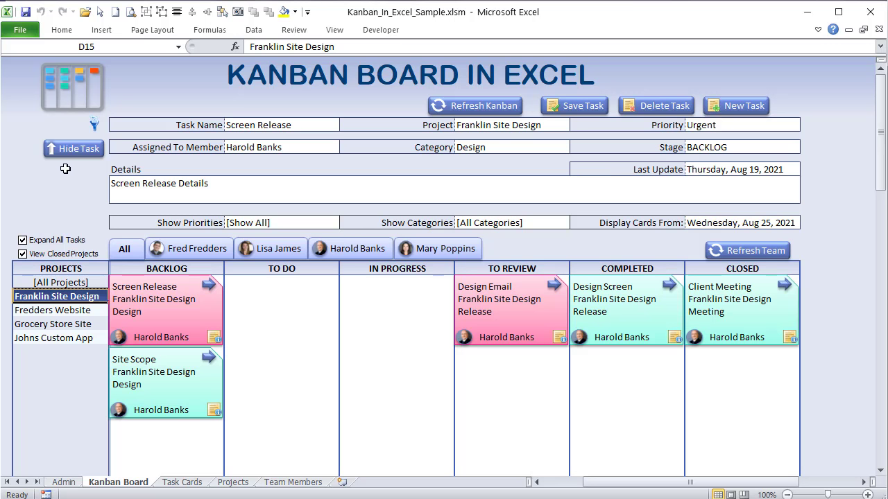
{"action": "left_click", "coordinate": [139, 336], "text": "ctrl"}
Step: Advance the Screen Release card from BACKLOG through TO DO and IN PROGRESS to TO REVIEW
{"action": "left_click", "coordinate": [209, 284]}
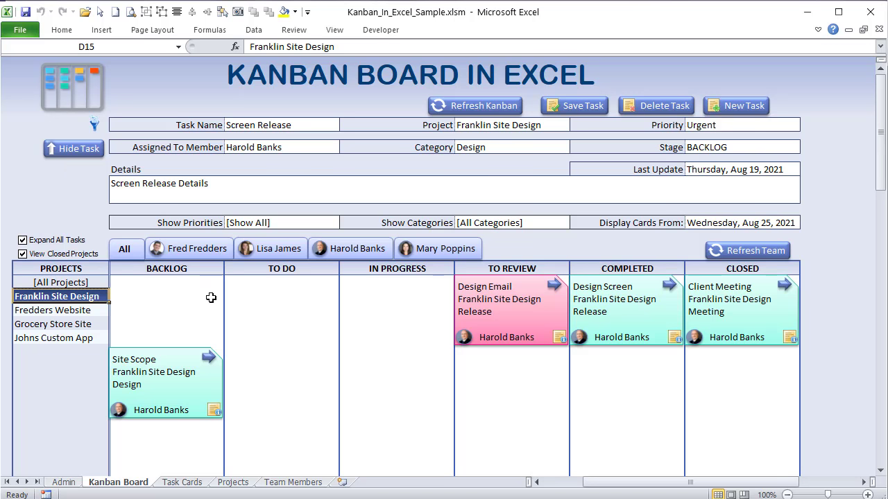
{"action": "scroll", "coordinate": [212, 347], "scroll_direction": "down", "scroll_amount": 3}
{"action": "left_click", "coordinate": [212, 397]}
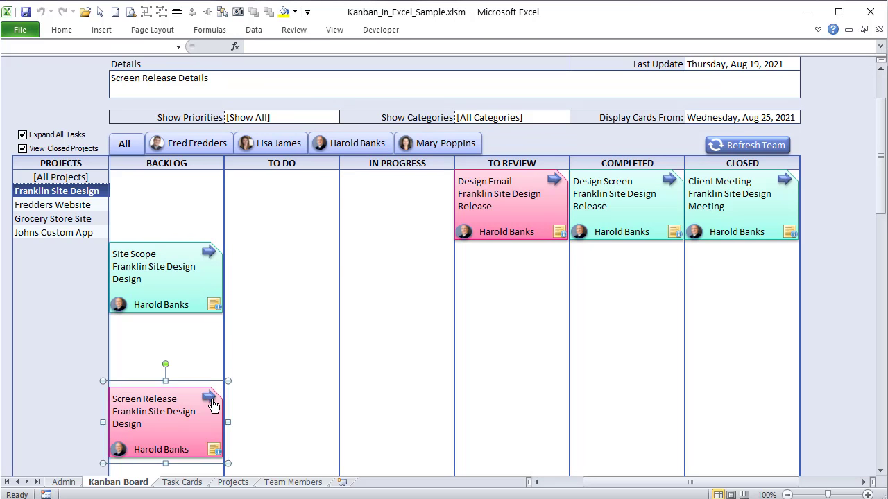
{"action": "left_click", "coordinate": [323, 252]}
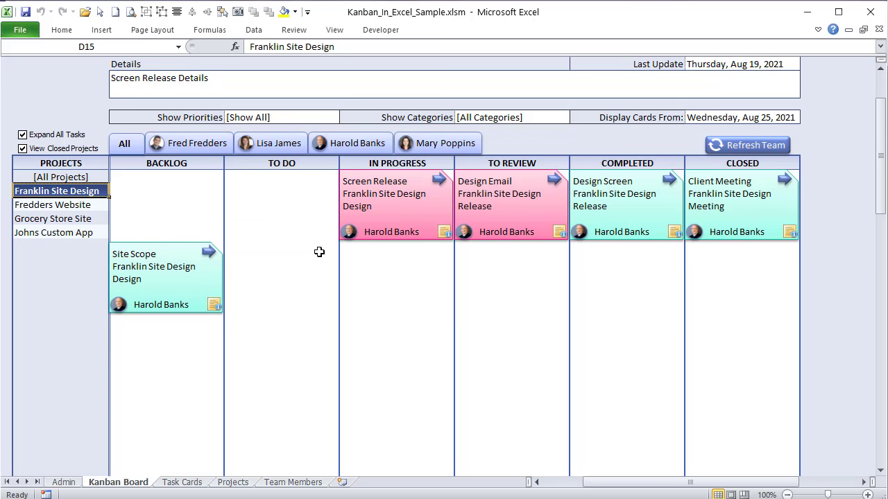
{"action": "left_click", "coordinate": [439, 175]}
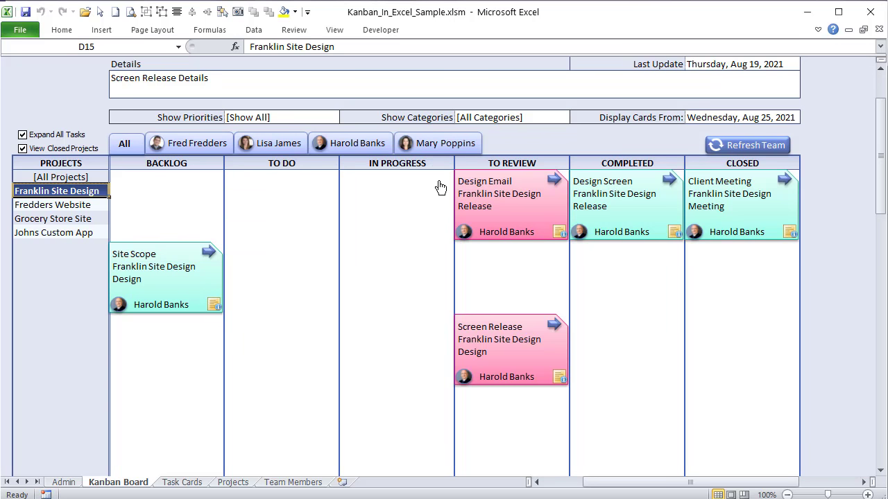
Step: Drag Screen Release back to TO DO, advance it to IN PROGRESS, then show all projects
{"action": "left_click", "coordinate": [502, 325]}
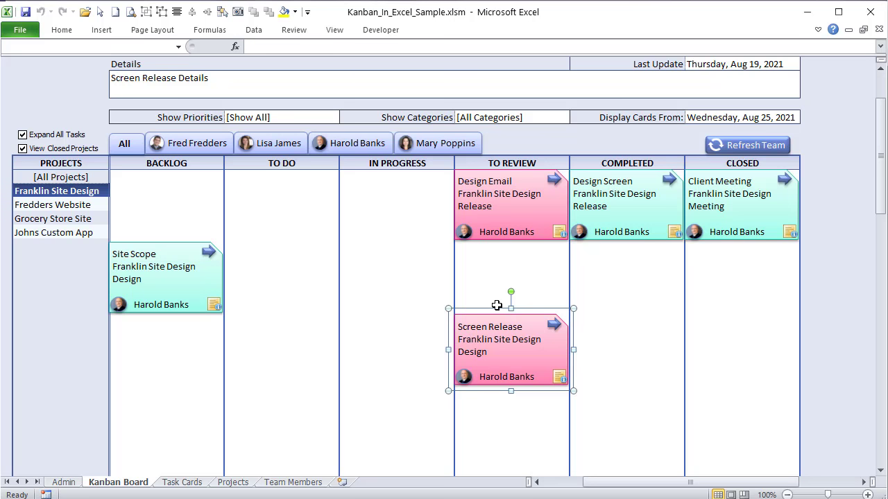
{"action": "left_click_drag", "start_coordinate": [497, 309], "coordinate": [284, 168]}
{"action": "left_click", "coordinate": [324, 324]}
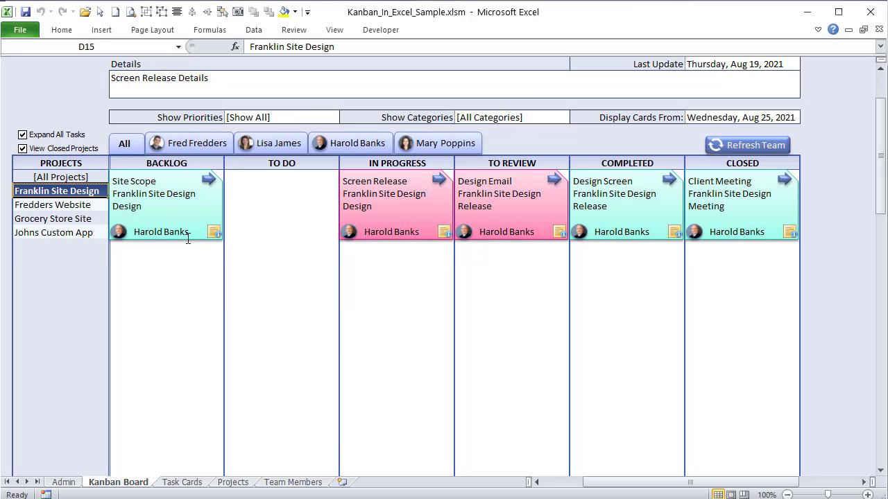
{"action": "left_click", "coordinate": [60, 178]}
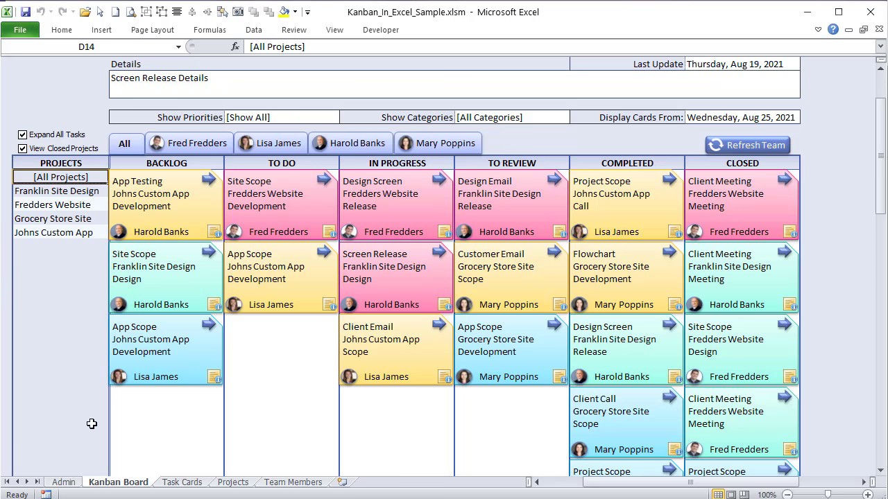
Step: Close Kanban_In_Excel_Sample.xlsm without saving its changes
{"action": "scroll", "coordinate": [168, 208], "scroll_direction": "up", "scroll_amount": 2}
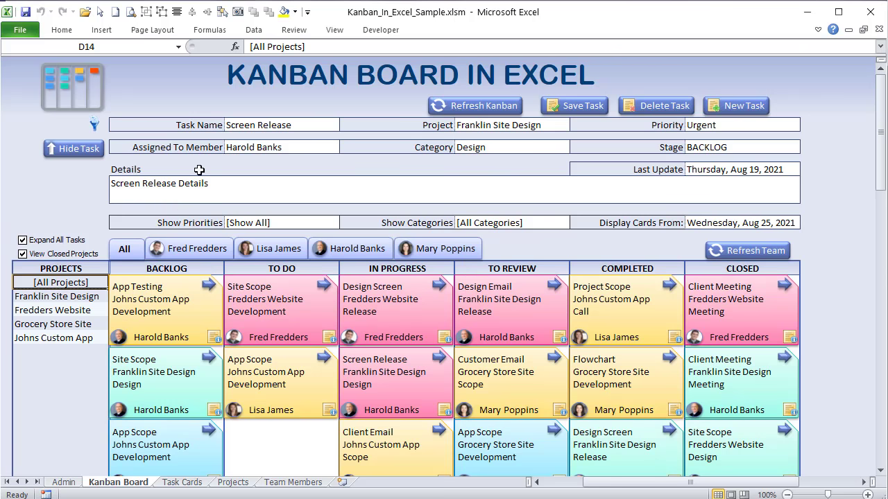
{"action": "left_click", "coordinate": [878, 30]}
{"action": "left_click", "coordinate": [664, 402]}
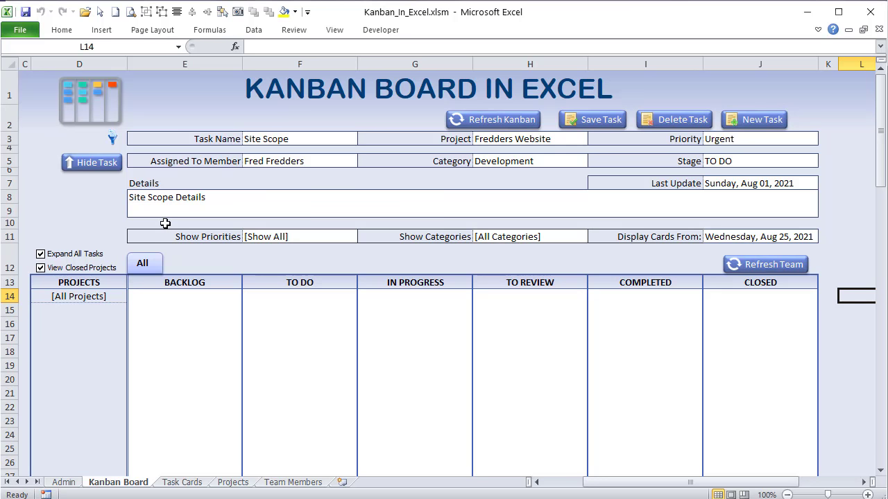
Step: Switch to the Admin sheet with the Team Picture Location path and Stages list
{"action": "left_click", "coordinate": [63, 482]}
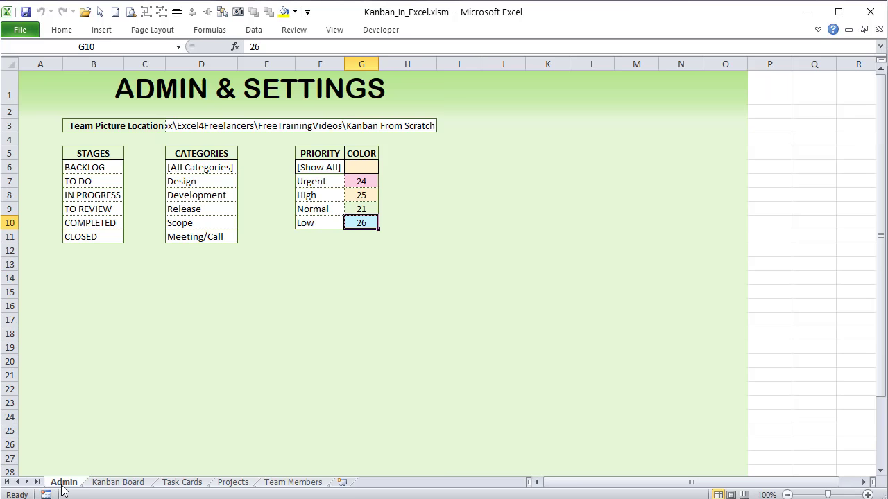
{"action": "left_click", "coordinate": [214, 126]}
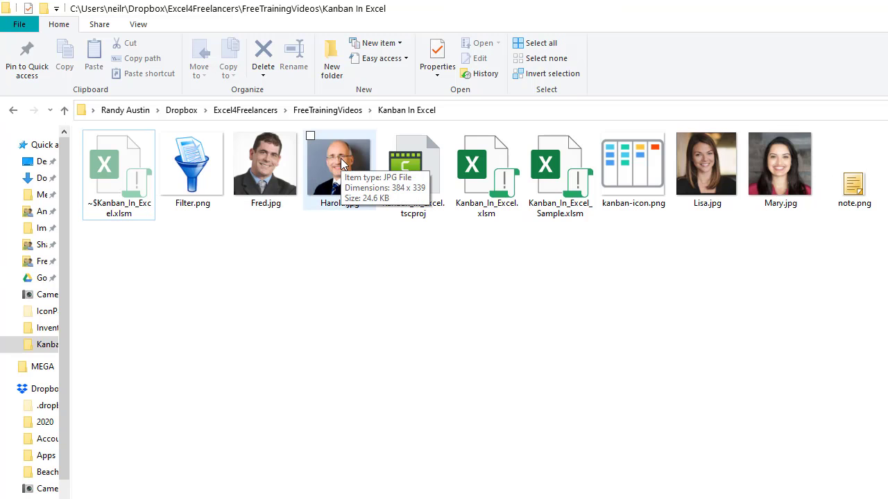
Step: Select the Kanban In Excel folder's full path in File Explorer and return to Excel
{"action": "left_click", "coordinate": [494, 110]}
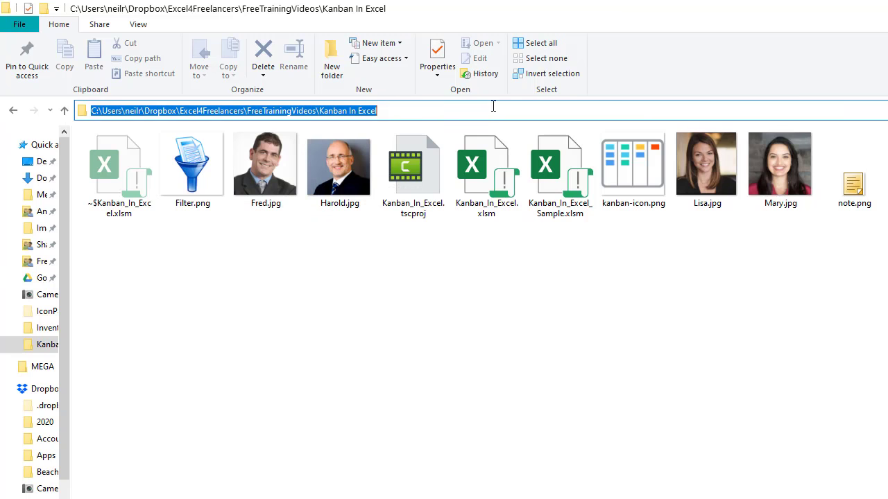
{"action": "left_click_drag", "start_coordinate": [466, 113], "coordinate": [95, 129]}
{"action": "left_click", "coordinate": [257, 297]}
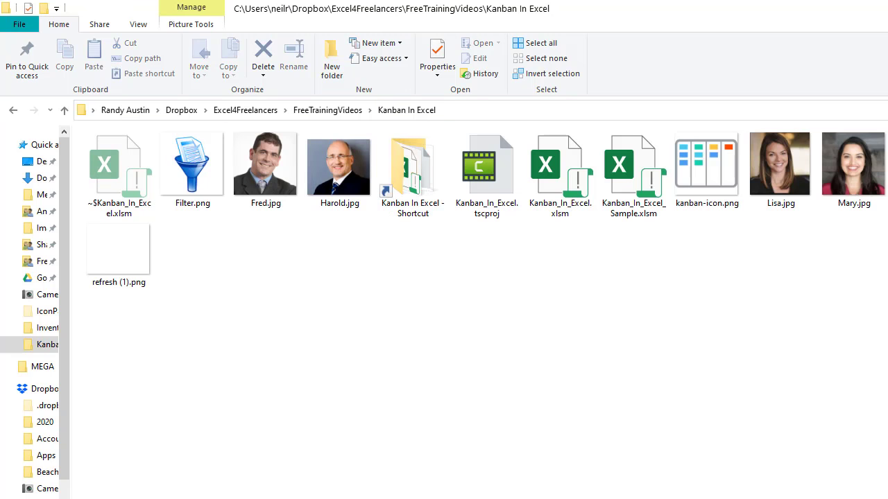
{"action": "key", "text": "alt+Tab"}
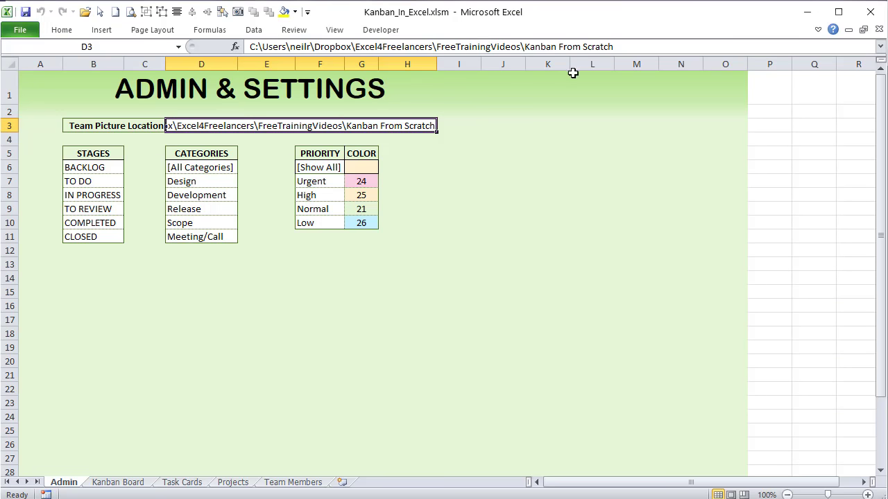
Step: Review the D3 picture path and the BACKLOG-to-CLOSED stages, then return to the Kanban Board
{"action": "left_click_drag", "start_coordinate": [633, 43], "coordinate": [132, 44]}
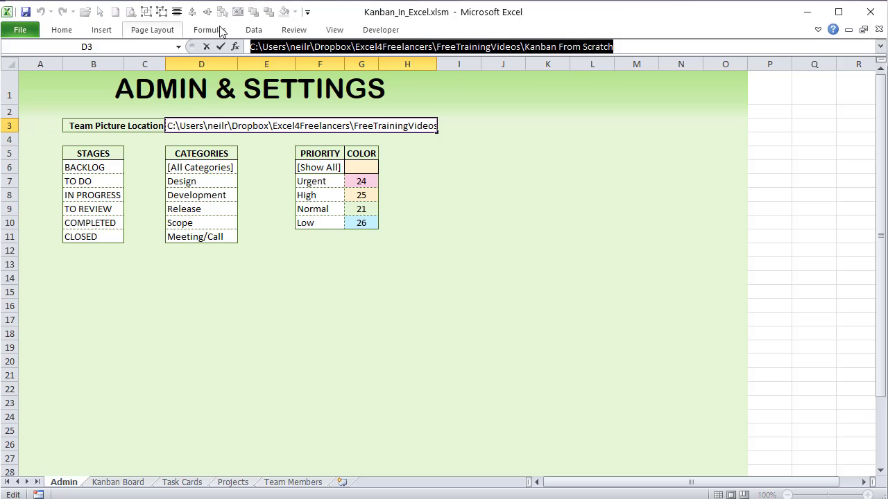
{"action": "left_click", "coordinate": [154, 234]}
{"action": "left_click", "coordinate": [109, 171]}
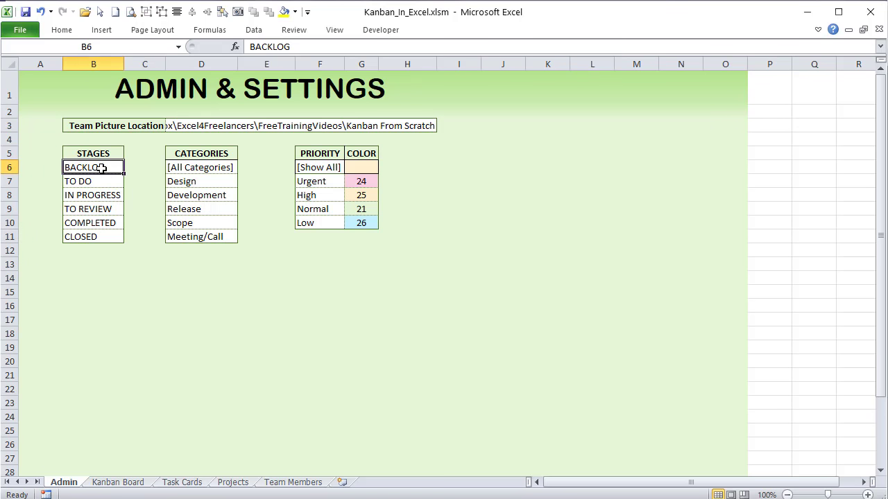
{"action": "left_click", "coordinate": [103, 181]}
{"action": "left_click", "coordinate": [111, 197]}
{"action": "left_click", "coordinate": [112, 208]}
{"action": "left_click", "coordinate": [112, 223]}
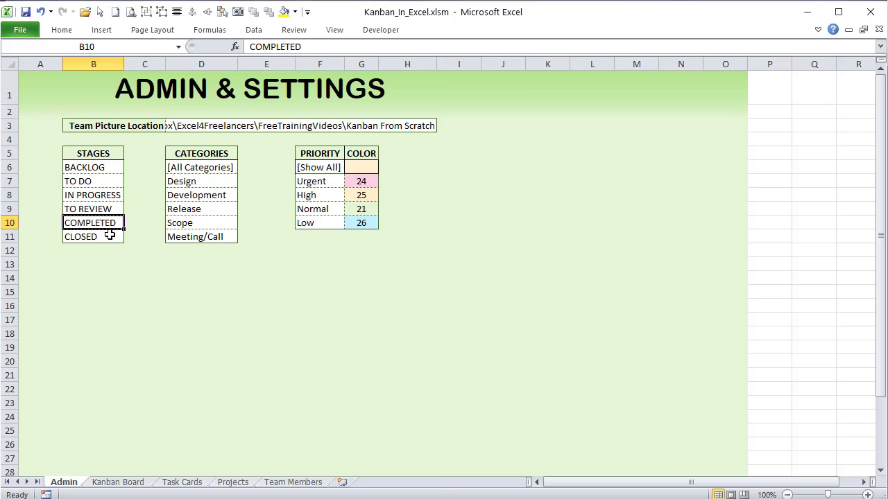
{"action": "left_click", "coordinate": [109, 236]}
{"action": "left_click", "coordinate": [121, 483]}
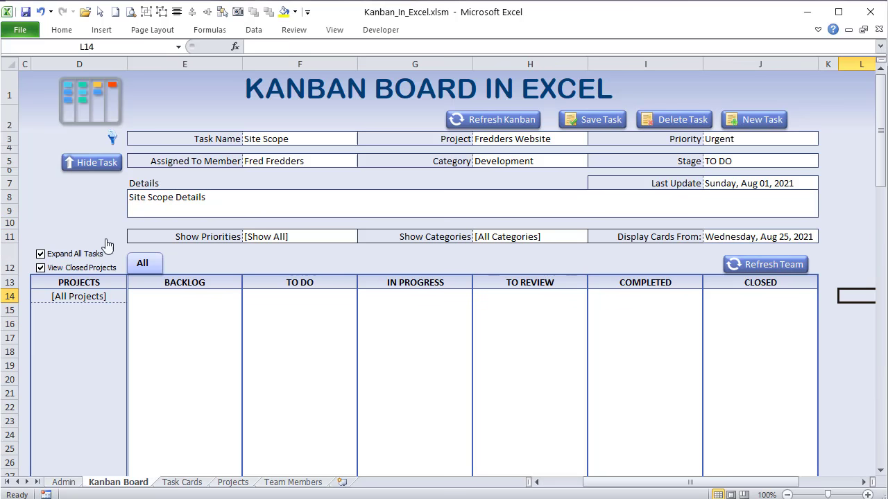
{"action": "left_click", "coordinate": [182, 281]}
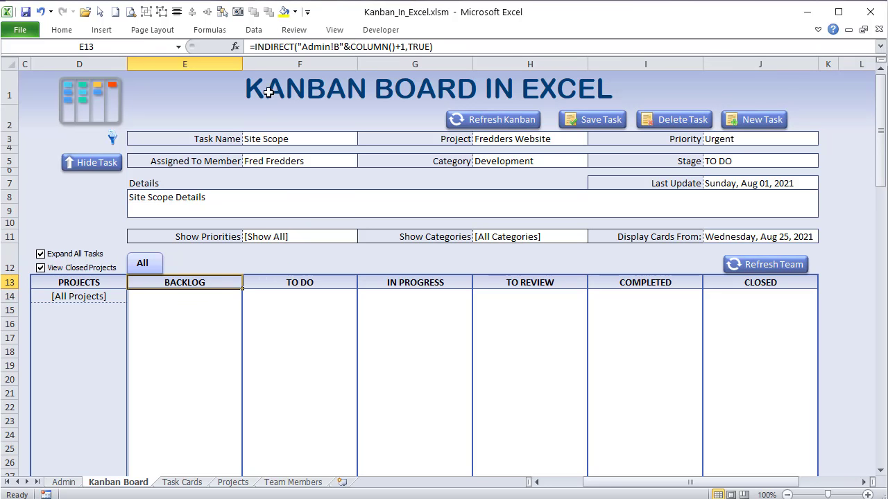
{"action": "left_click_drag", "start_coordinate": [242, 288], "coordinate": [781, 276]}
{"action": "left_click", "coordinate": [212, 283]}
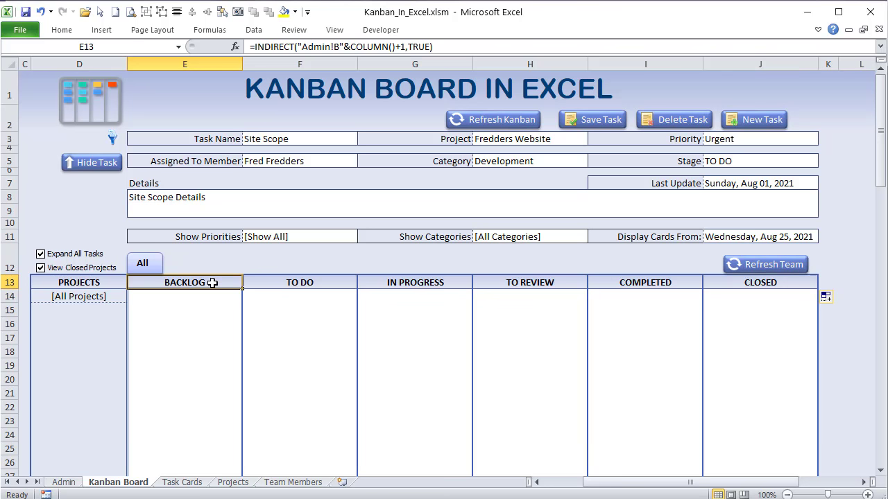
{"action": "left_click", "coordinate": [212, 271]}
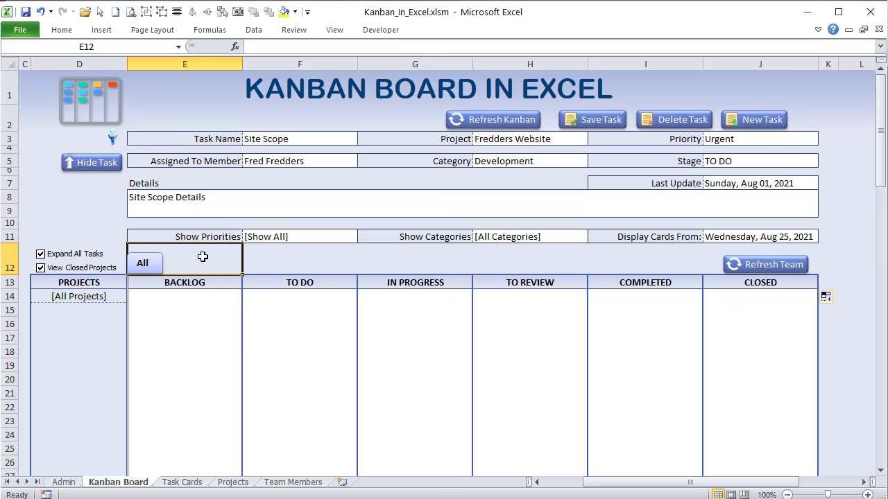
{"action": "left_click", "coordinate": [284, 254]}
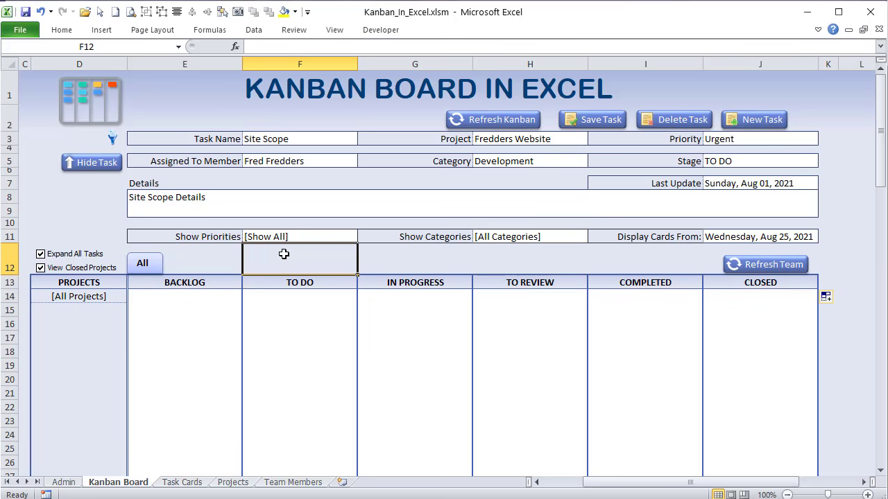
{"action": "left_click", "coordinate": [63, 483]}
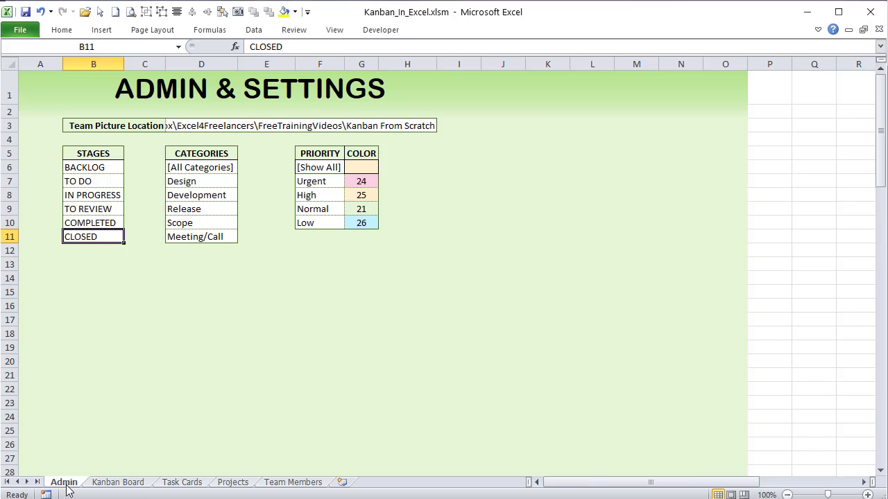
{"action": "left_click", "coordinate": [90, 168]}
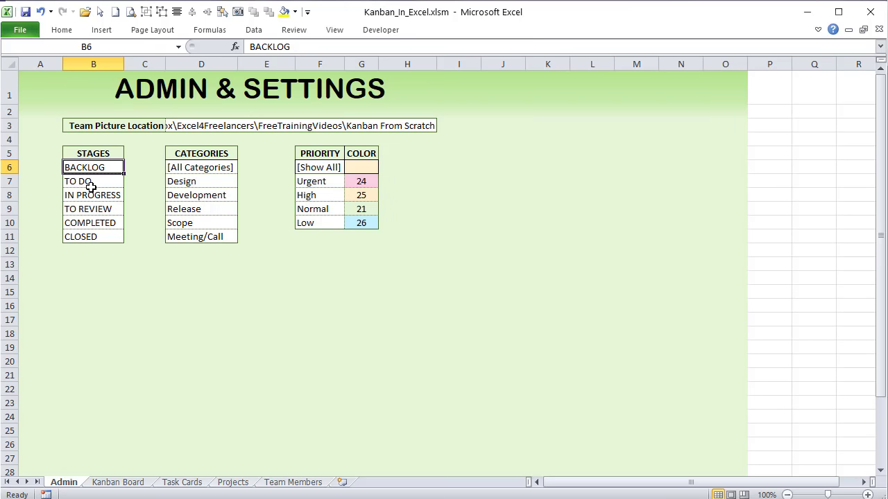
{"action": "left_click", "coordinate": [93, 181]}
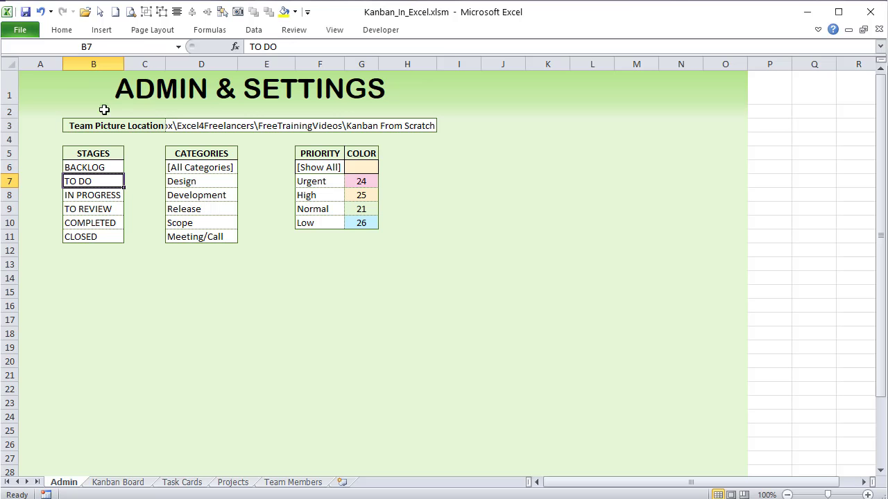
{"action": "left_click", "coordinate": [103, 169]}
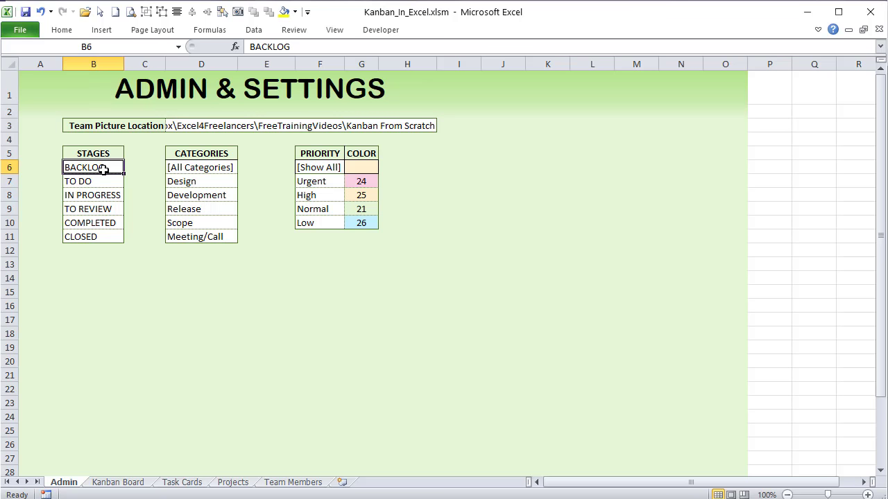
{"action": "right_click", "coordinate": [103, 169]}
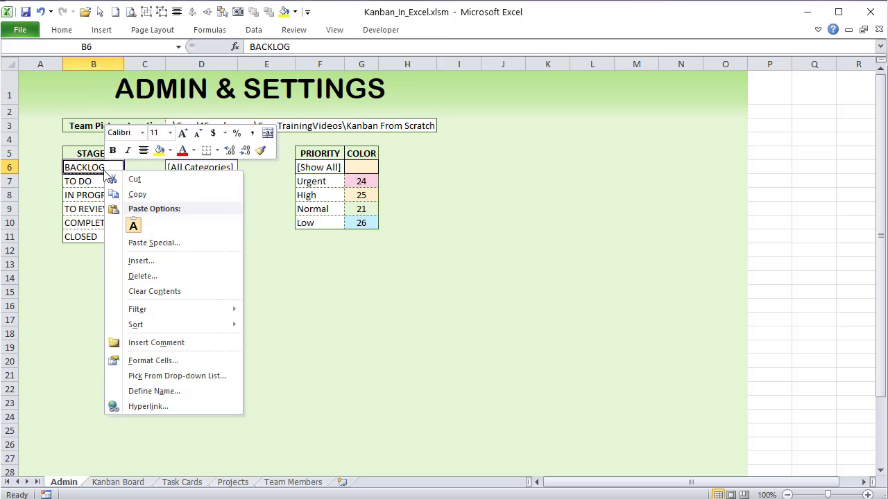
{"action": "left_click", "coordinate": [86, 169]}
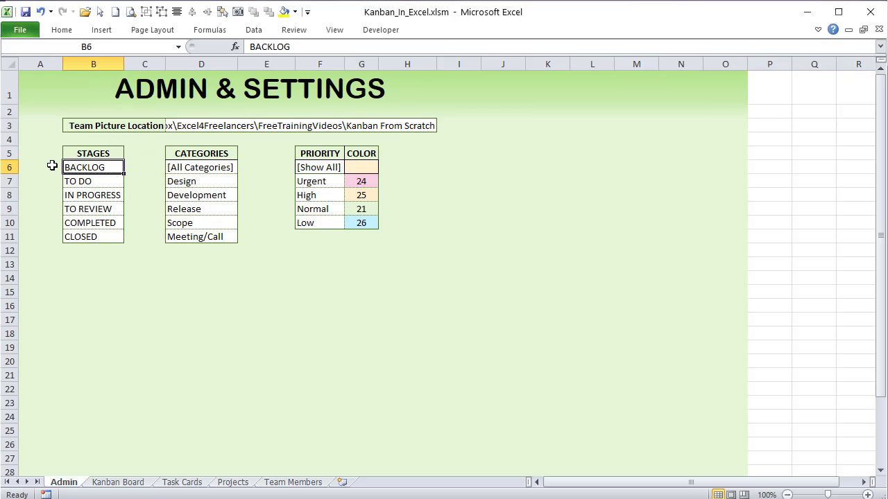
{"action": "left_click", "coordinate": [91, 167]}
{"action": "left_click", "coordinate": [111, 483]}
Step: Inspect E13's INDIRECT header formula, including COLUMN()+1 and TRUE, and commit it unchanged
{"action": "left_click", "coordinate": [190, 260]}
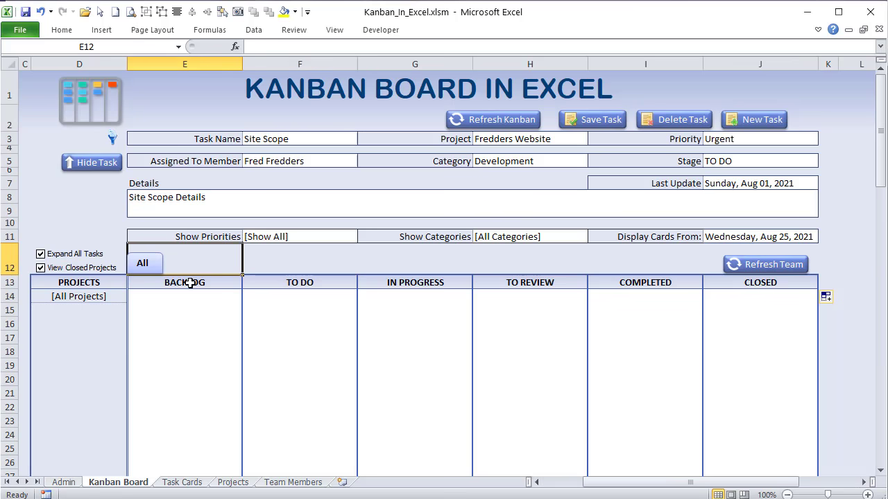
{"action": "left_click", "coordinate": [185, 283]}
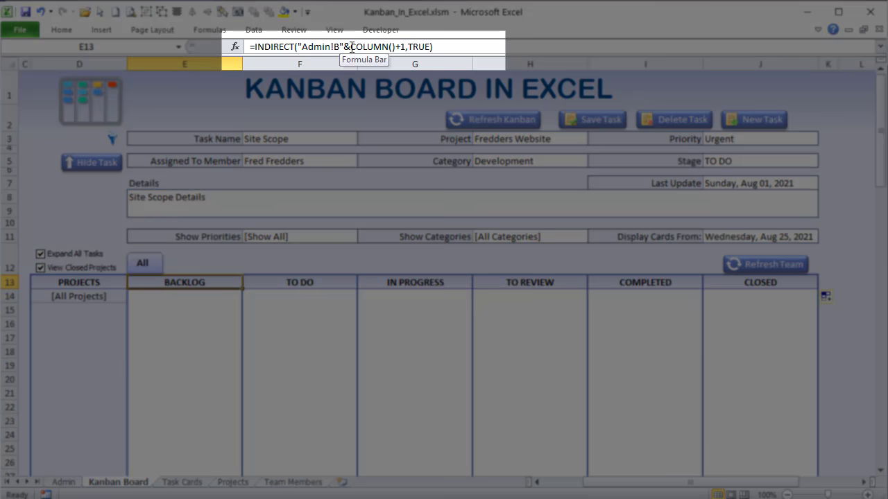
{"action": "mouse_move", "coordinate": [352, 47]}
{"action": "left_mouse_down"}
{"action": "mouse_move", "coordinate": [400, 46]}
{"action": "mouse_move", "coordinate": [354, 46]}
{"action": "left_mouse_up"}
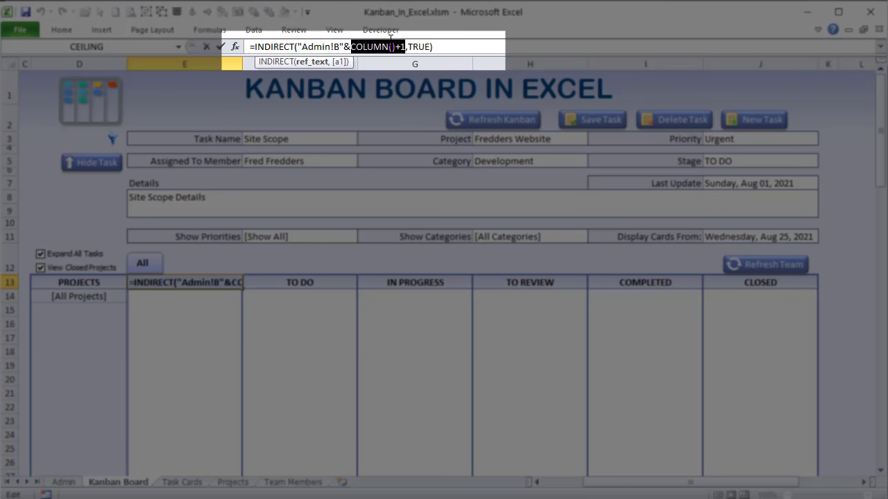
{"action": "left_click", "coordinate": [415, 46]}
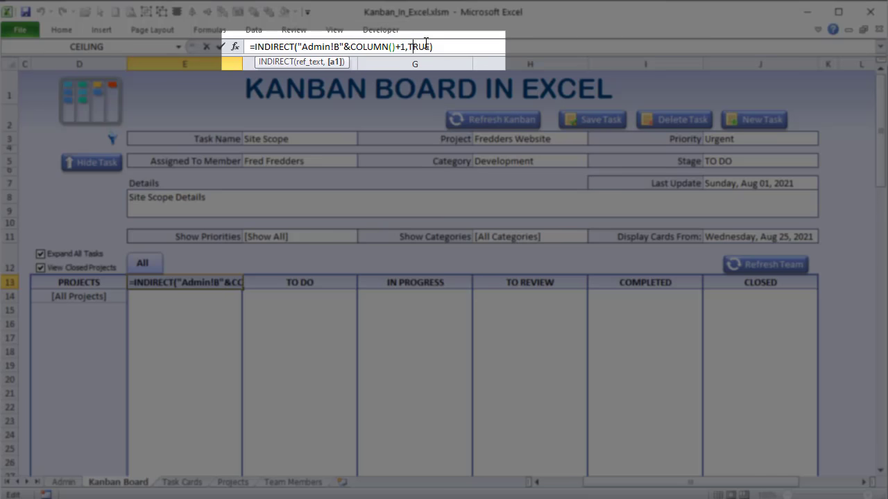
{"action": "key", "text": "Return"}
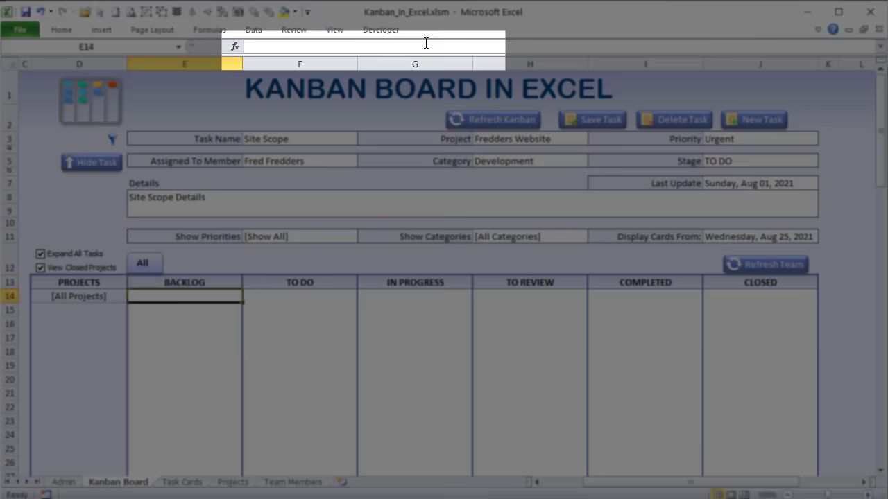
Step: Fill the BACKLOG header formula from E13 across to J13
{"action": "left_click", "coordinate": [220, 286]}
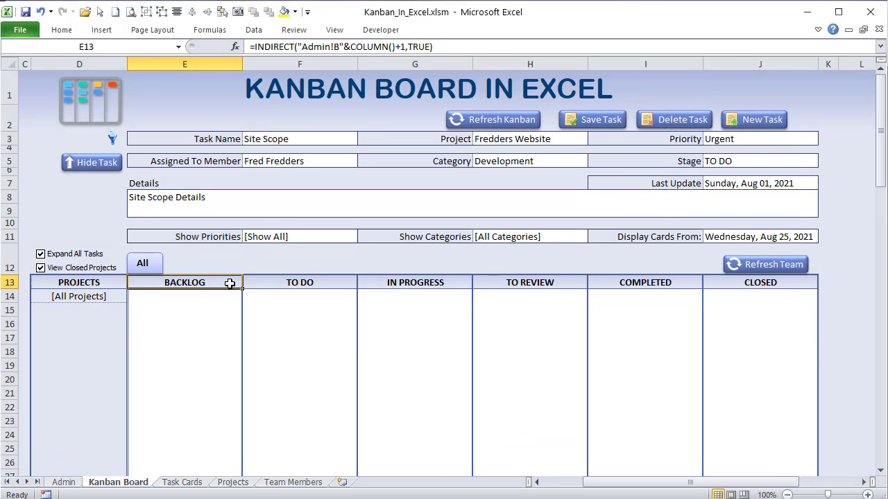
{"action": "left_click", "coordinate": [254, 284]}
{"action": "left_click", "coordinate": [380, 285]}
{"action": "left_click", "coordinate": [310, 281]}
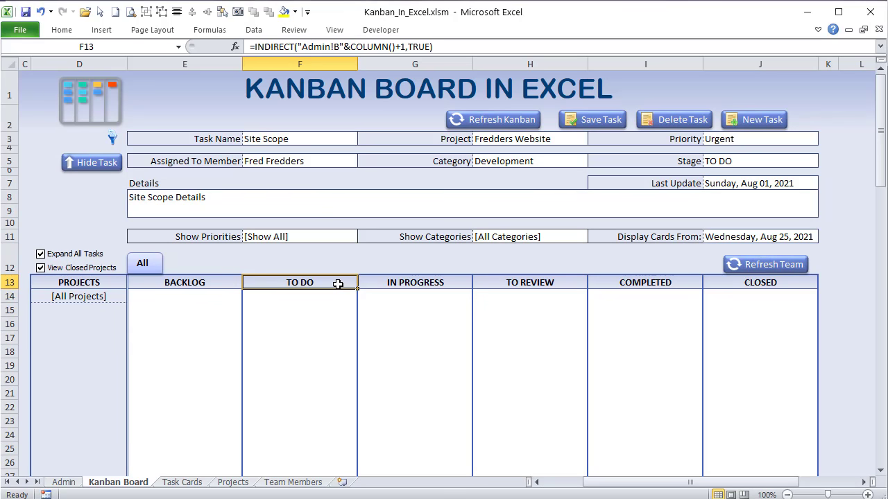
{"action": "left_click", "coordinate": [226, 284]}
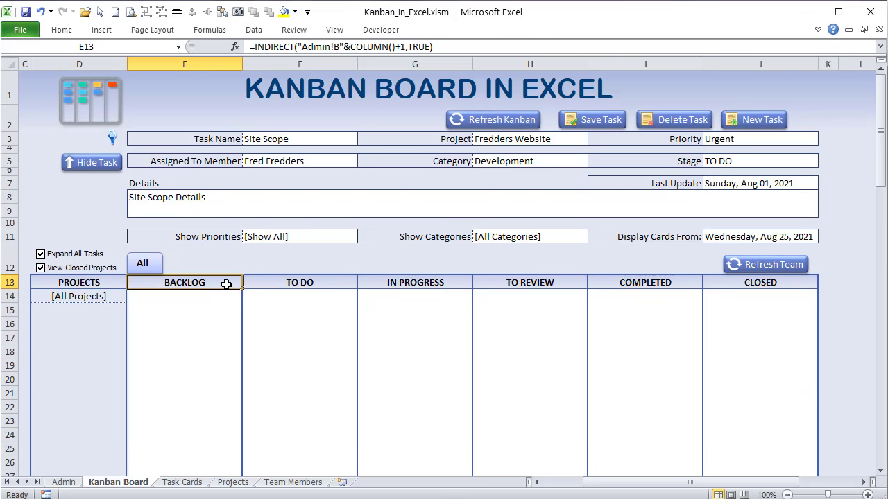
{"action": "left_click_drag", "start_coordinate": [314, 289], "coordinate": [791, 290]}
Step: Rename Admin cell B6 from BACKLOG to BACKLOGS and check the Kanban Board header
{"action": "left_click", "coordinate": [69, 480]}
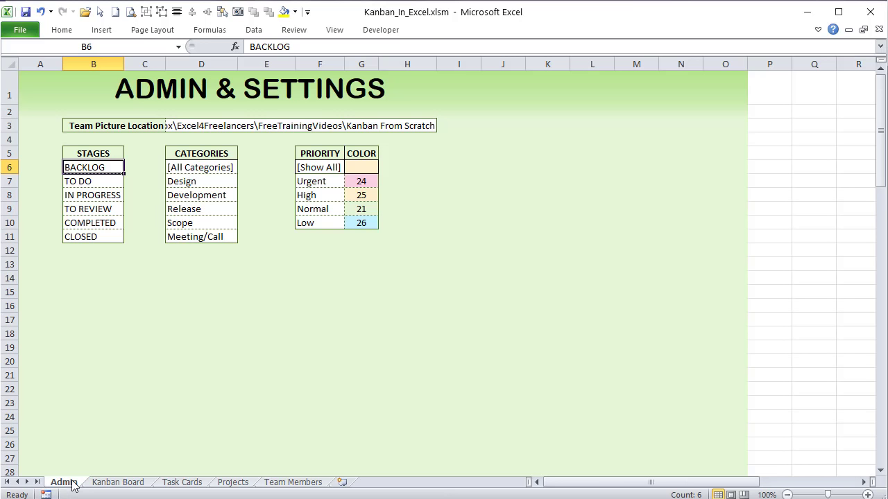
{"action": "double_click", "coordinate": [114, 166]}
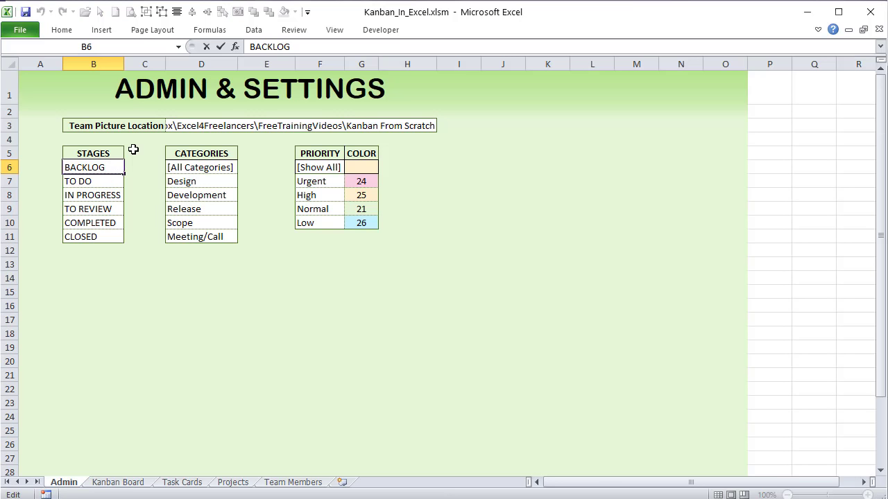
{"action": "type", "text": "S"}
{"action": "key", "text": "Return"}
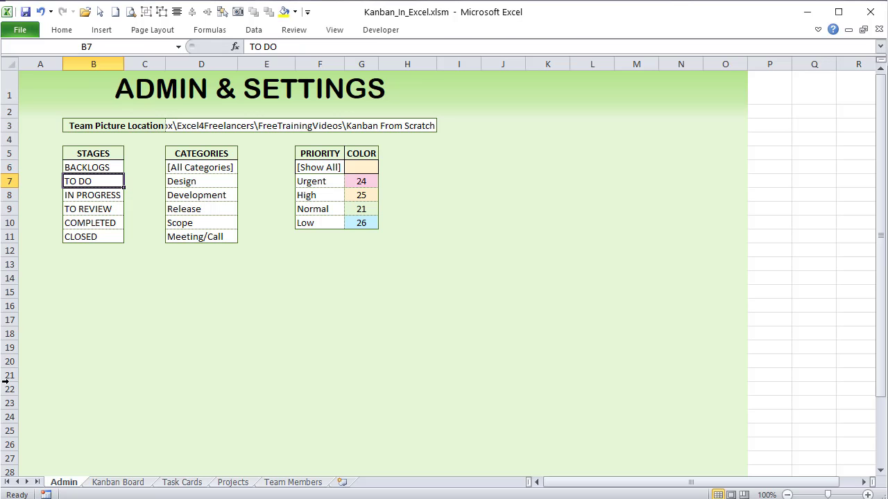
{"action": "left_click", "coordinate": [128, 482]}
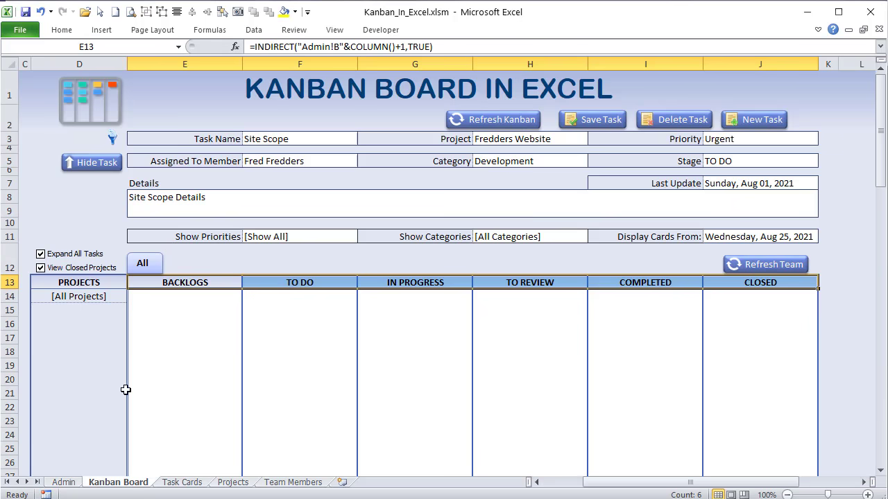